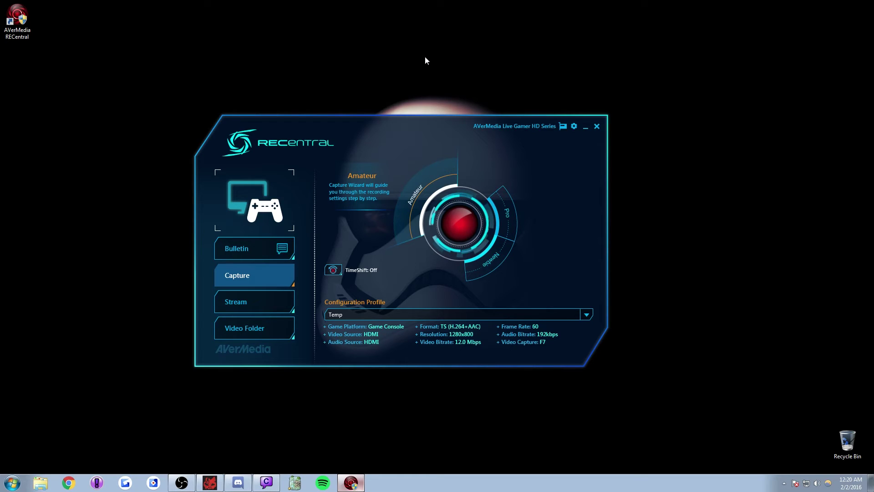
- Switch RECentral to Pro mode with the Temp profile and start the live capture preview
left_click(519, 232)
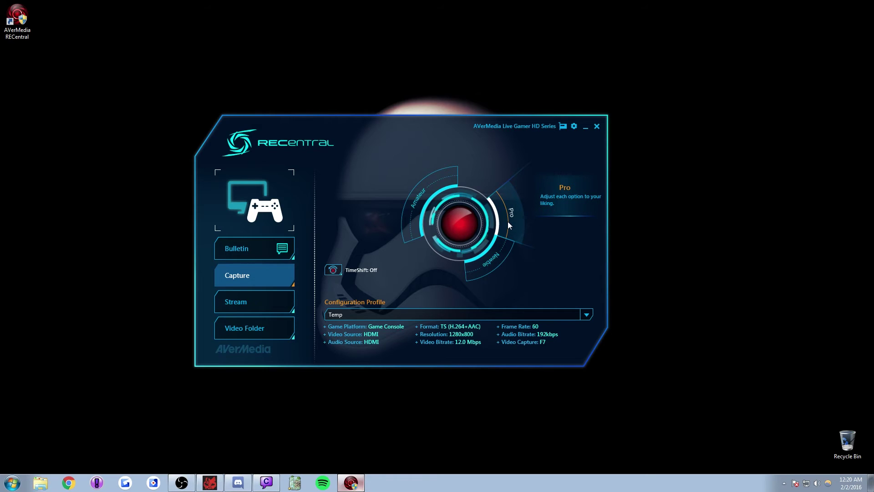
left_click(508, 222)
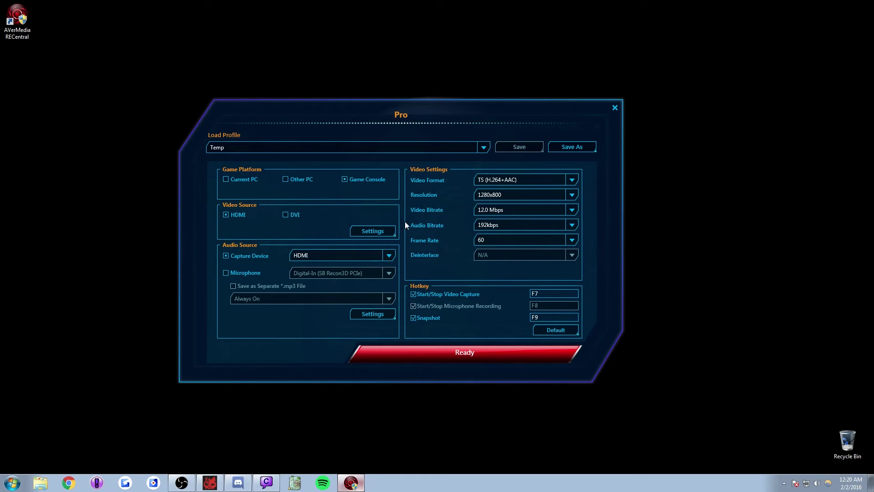
left_click(455, 351)
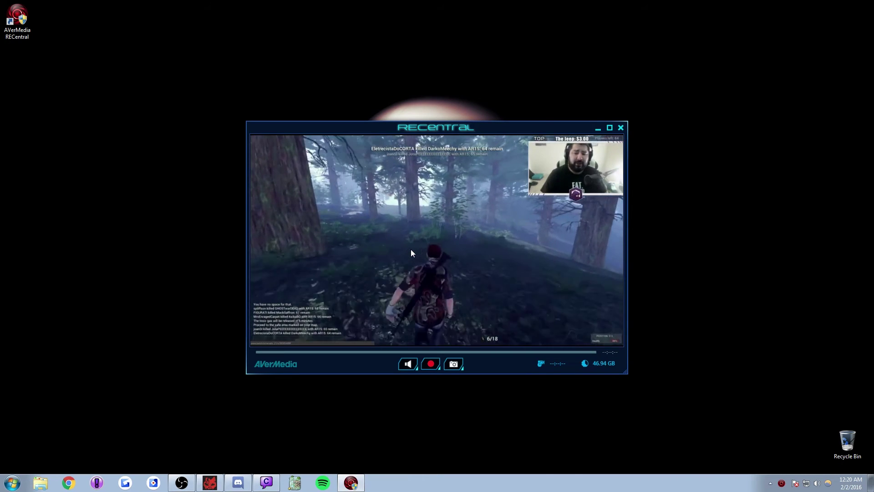
- Move the capture preview window up and left, maximize it, then restore it
left_click_drag(512, 130, 491, 100)
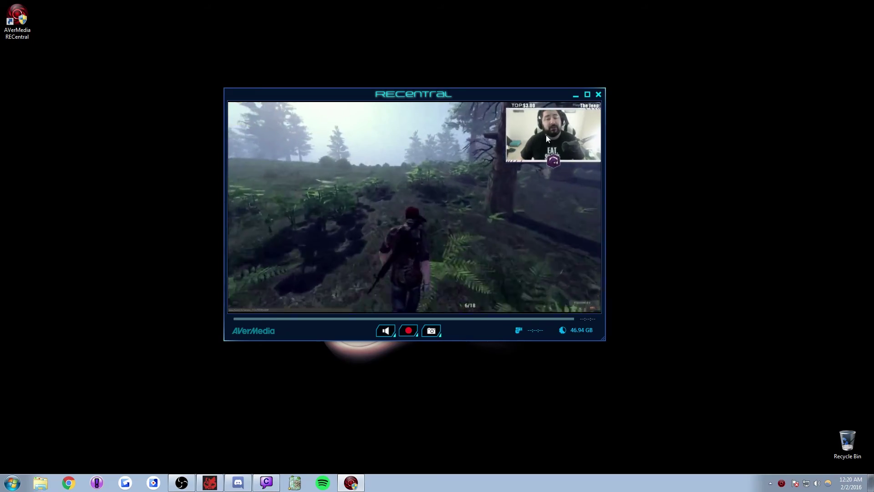
left_click(587, 94)
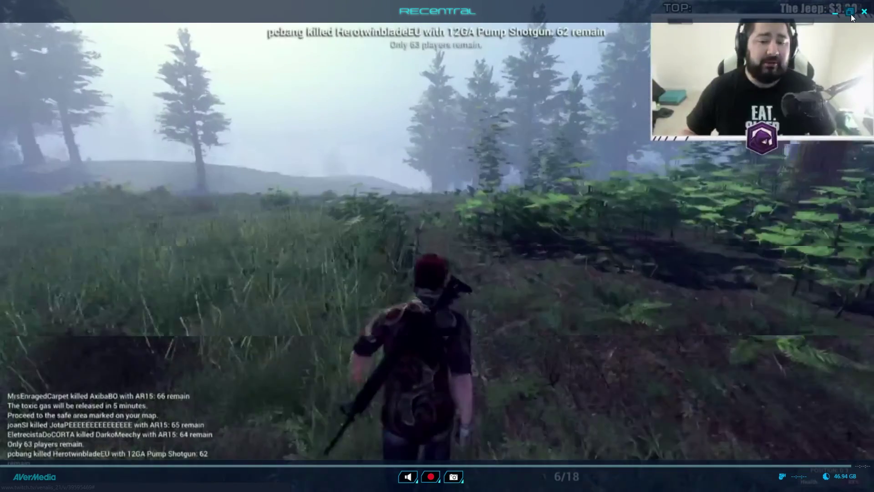
left_click(849, 13)
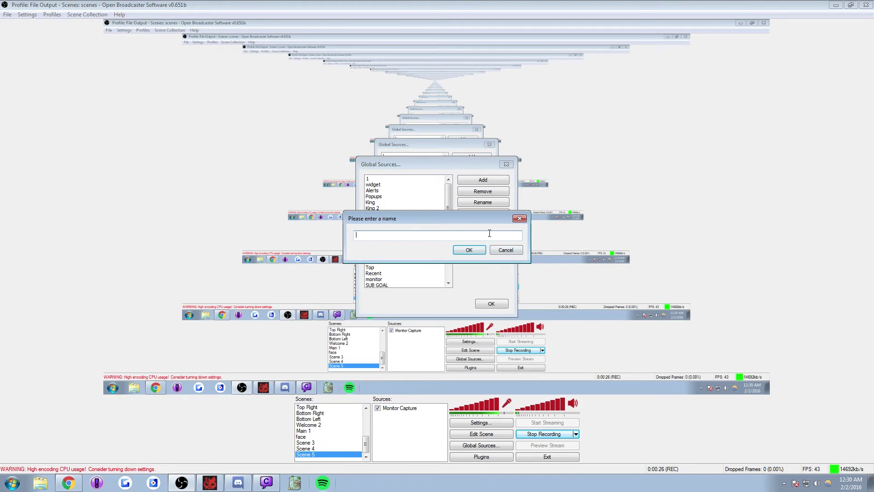
- Enter 'capture card' as the name of the new global source
type("capture card")
- Confirm the source name, keep AVerMedia HD Capture C985 as the device, and enable Custom Resolution
key("Return")
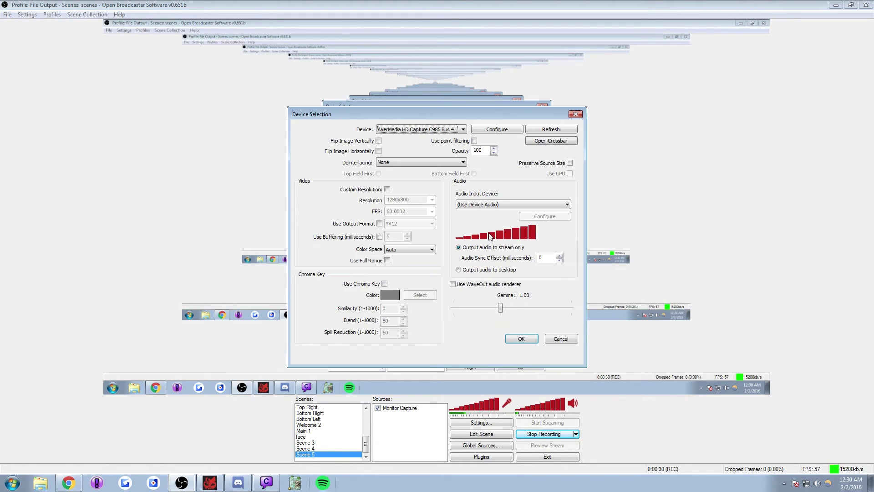
left_click(462, 130)
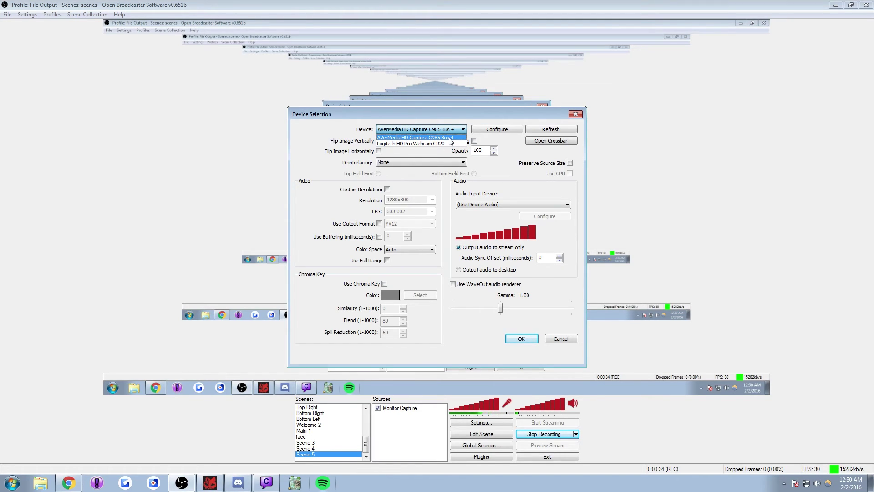
left_click(448, 138)
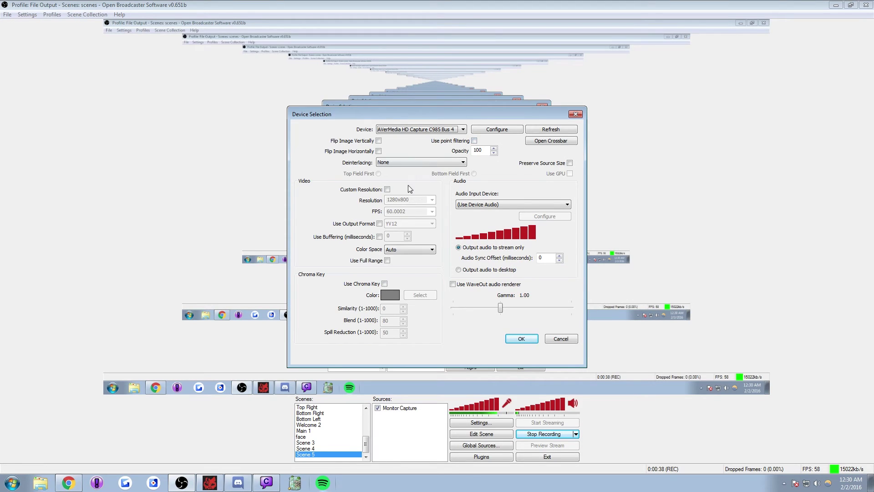
left_click(388, 189)
- Try out the resolution and frame-rate values, briefly picking 1920x1080 from the Resolution list
left_click(432, 200)
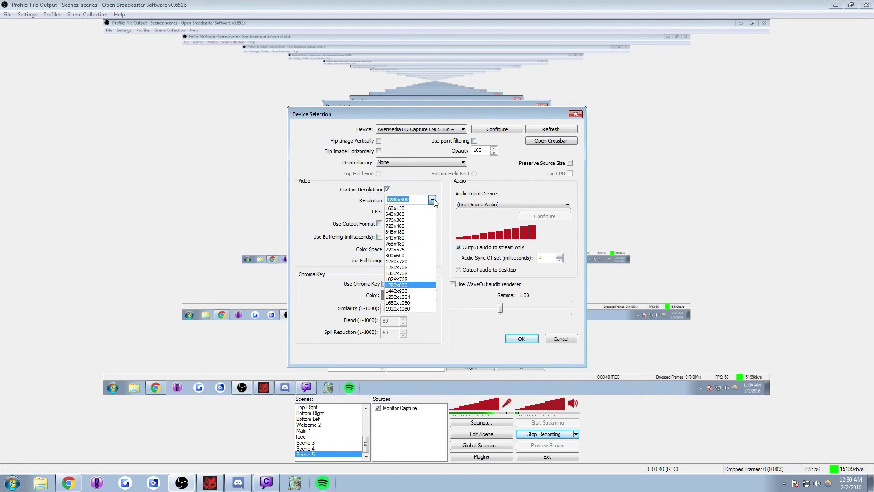
left_click(434, 200)
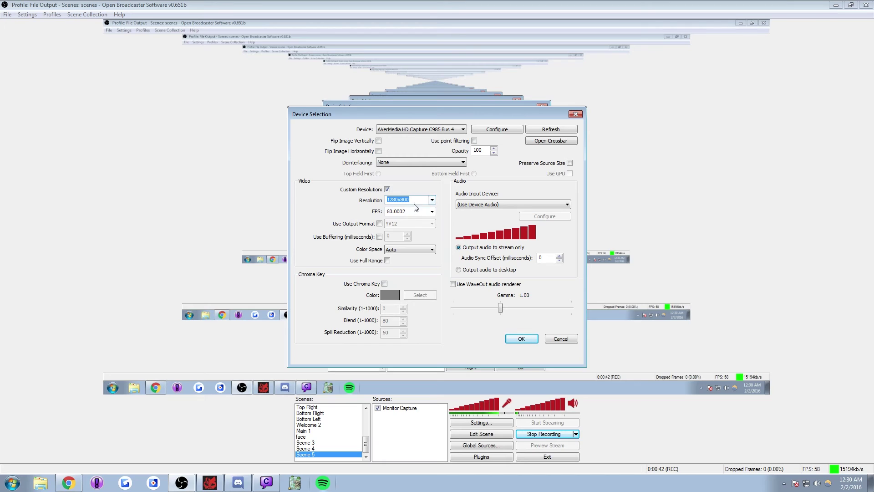
left_click_drag(419, 201, 391, 202)
double_click(391, 200)
double_click(403, 210)
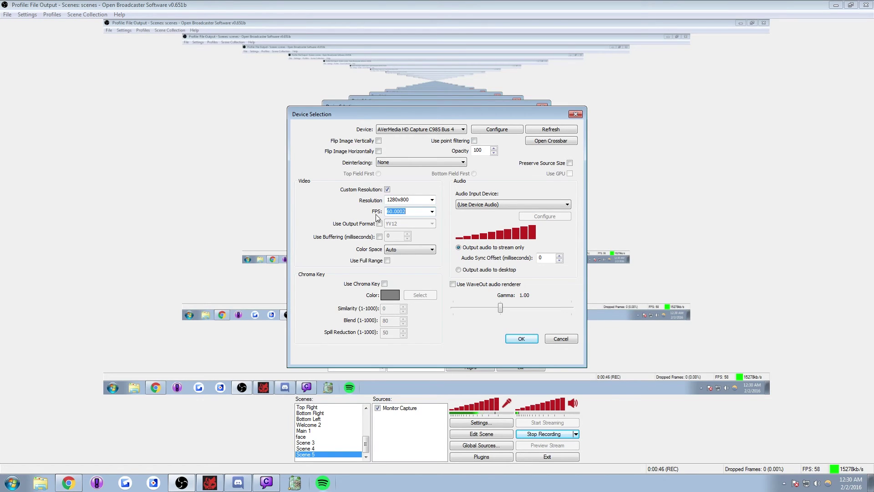
left_click(432, 199)
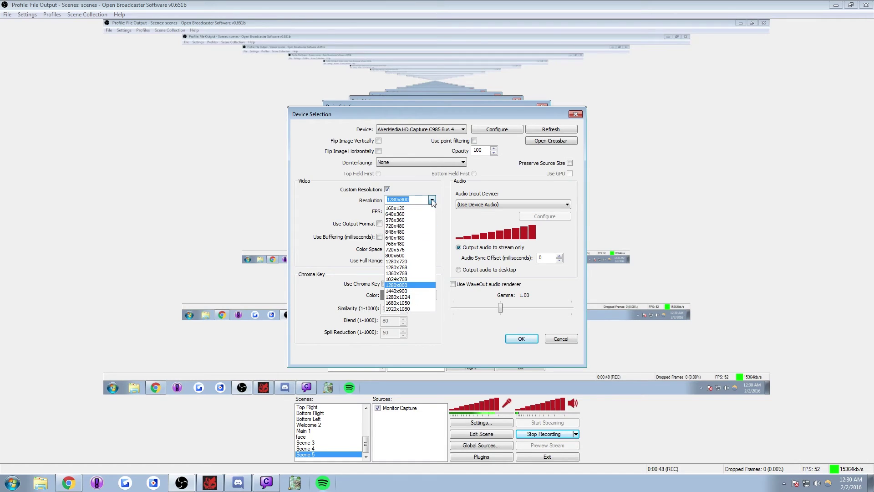
left_click(419, 308)
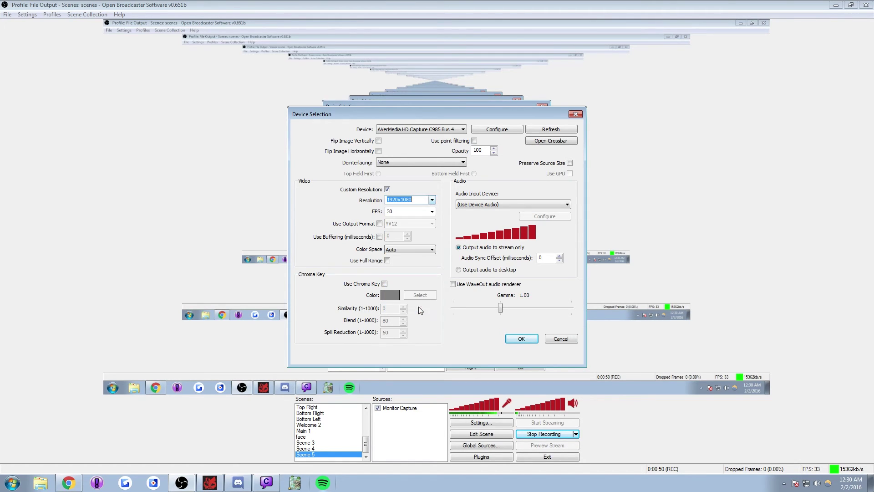
left_click(432, 212)
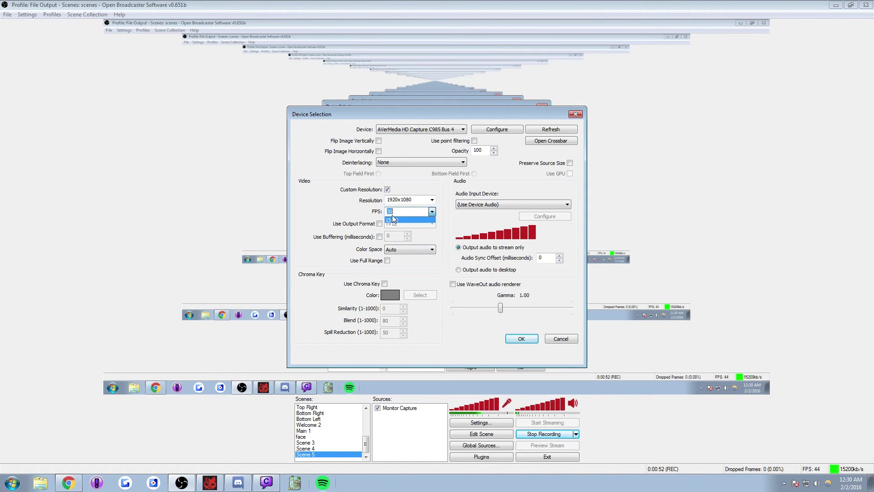
left_click(379, 215)
- Set the resolution back to 1280x800 with FPS 60 and save the capture device settings
left_click(432, 200)
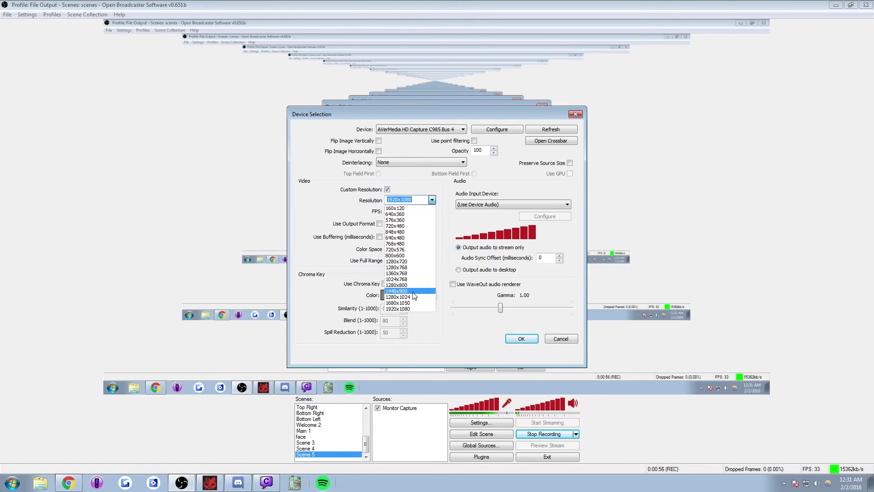
left_click(401, 285)
key("Tab")
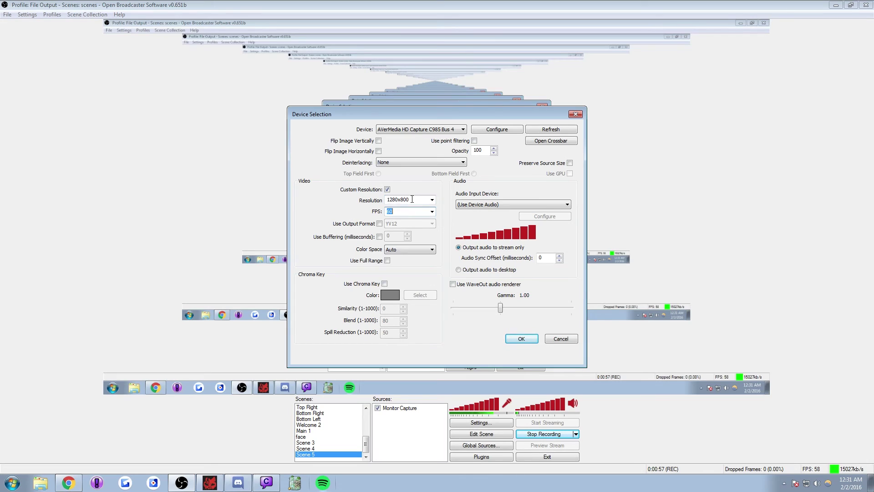
left_click(412, 199)
left_click(401, 215)
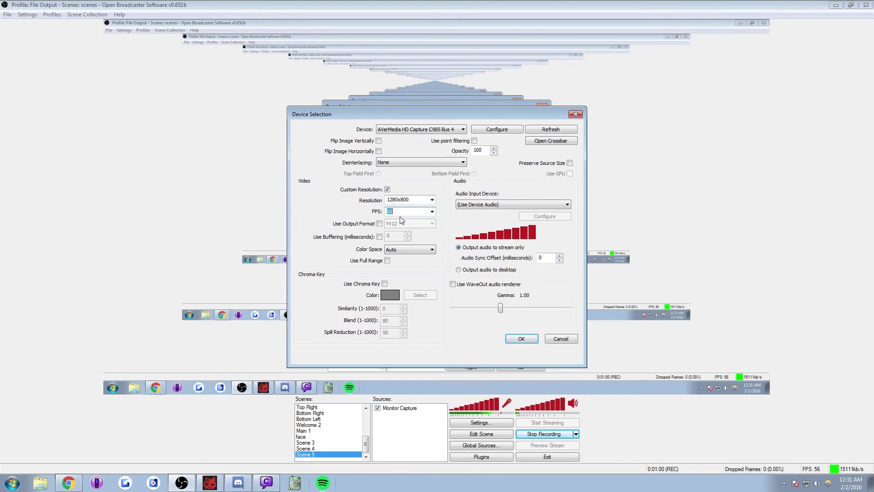
left_click(522, 339)
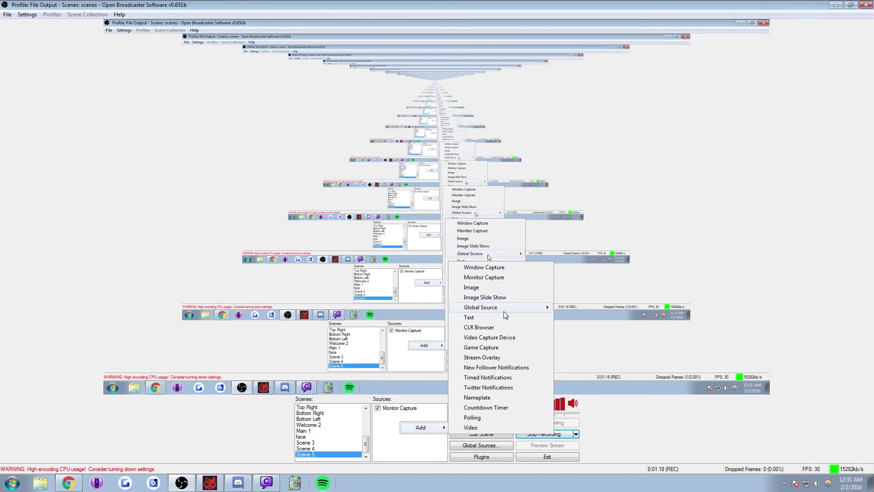
- Handle the error that a global source for this capture device already exists
mouse_move(528, 307)
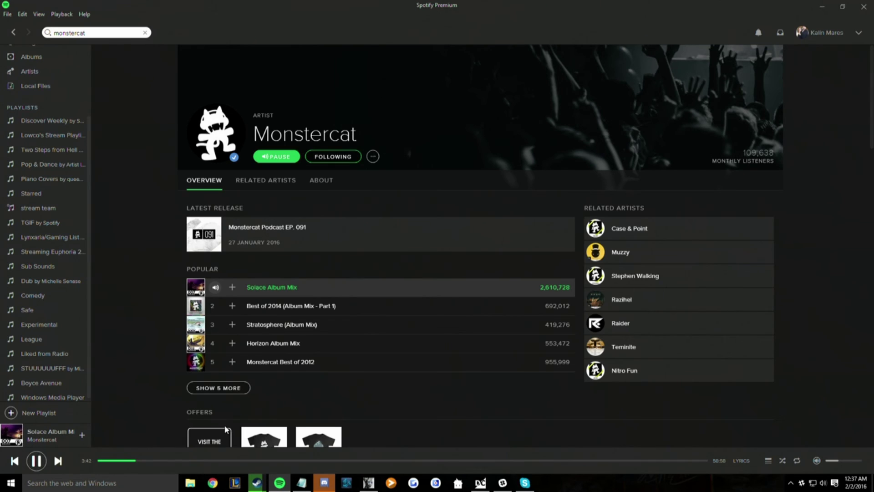
left_click(226, 429)
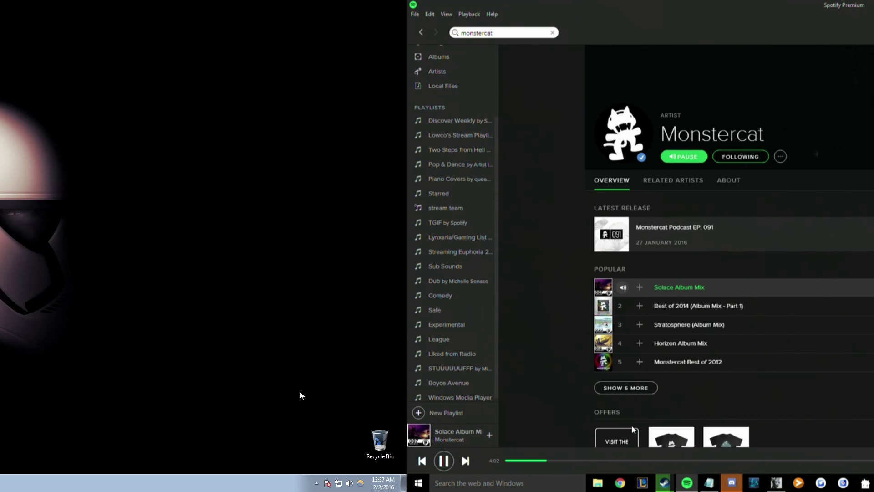
- Open the Recording devices list in Windows Sound settings and bring the window fully on-screen
right_click(351, 486)
left_click(357, 454)
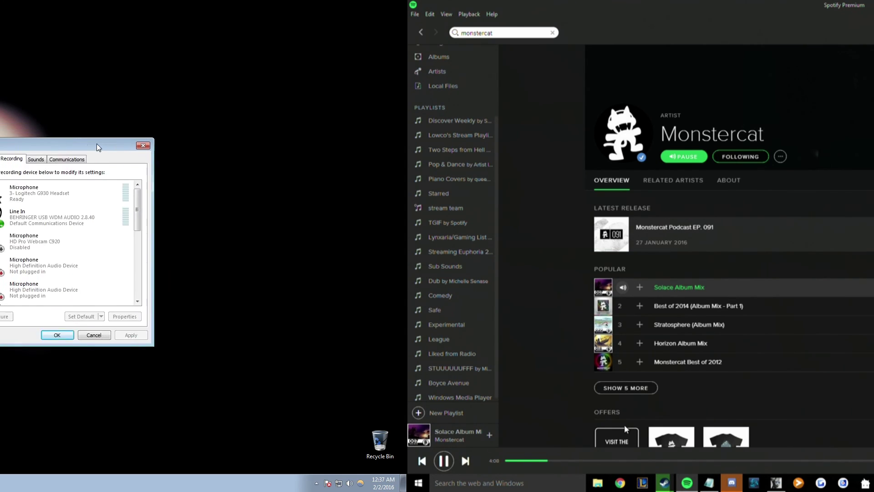
left_click_drag(128, 164, 249, 165)
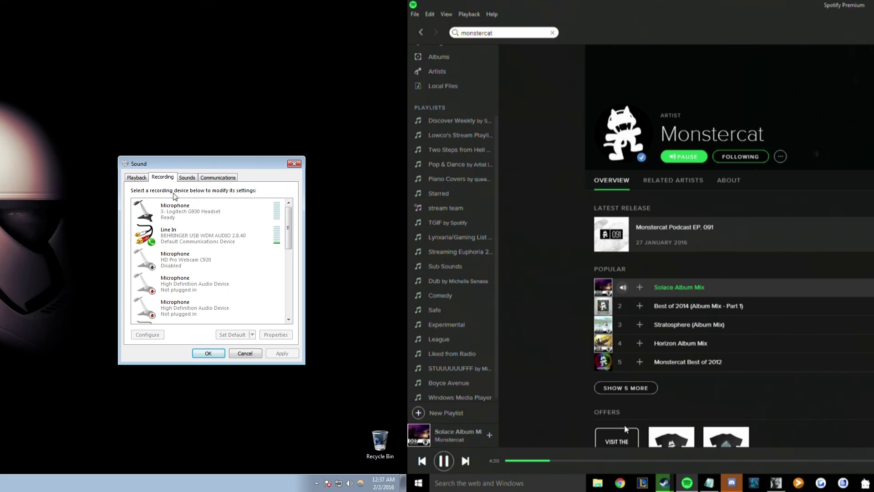
left_click_drag(287, 222, 288, 275)
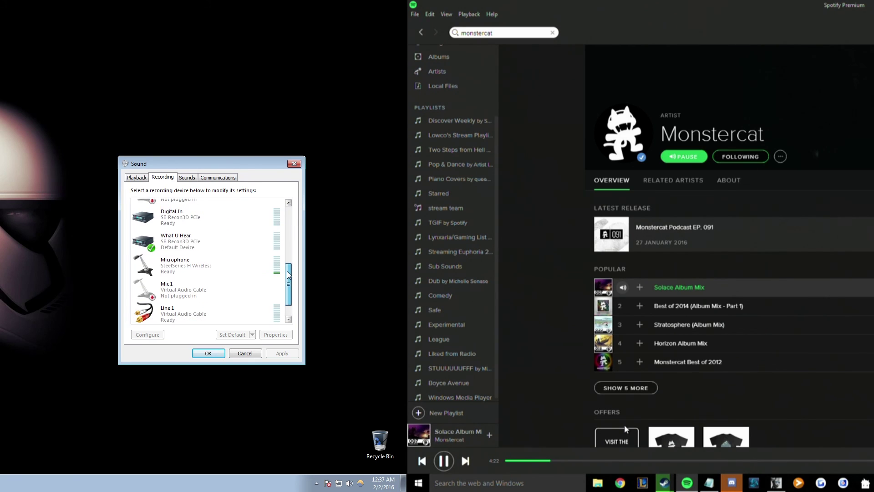
- Turn on 'Listen to this device' for Digital-In, apply it, and close both dialogs
left_click(205, 219)
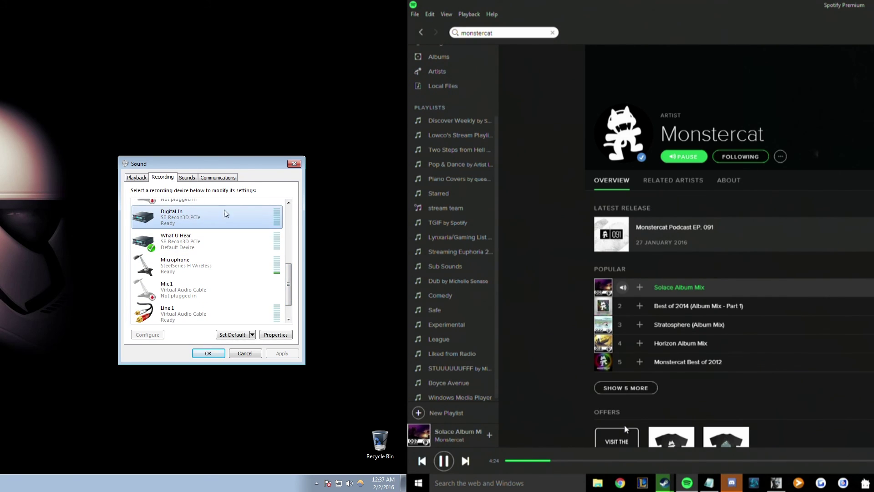
right_click(201, 219)
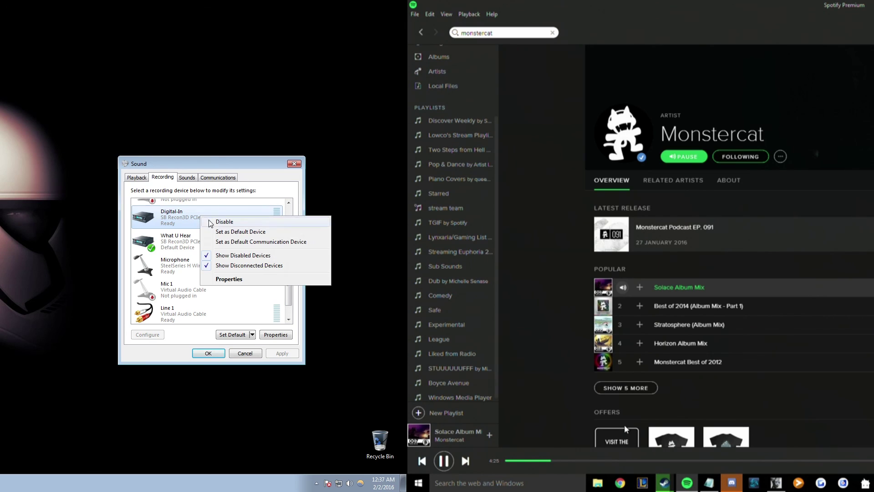
left_click(236, 279)
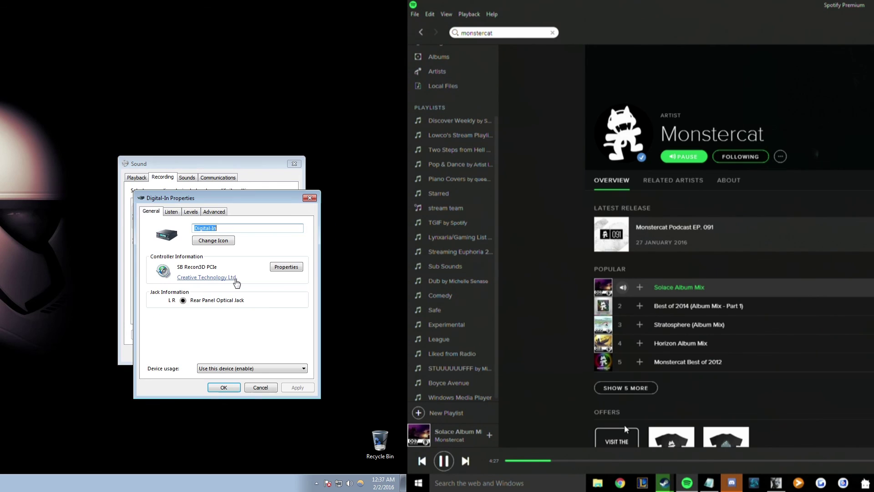
left_click(178, 214)
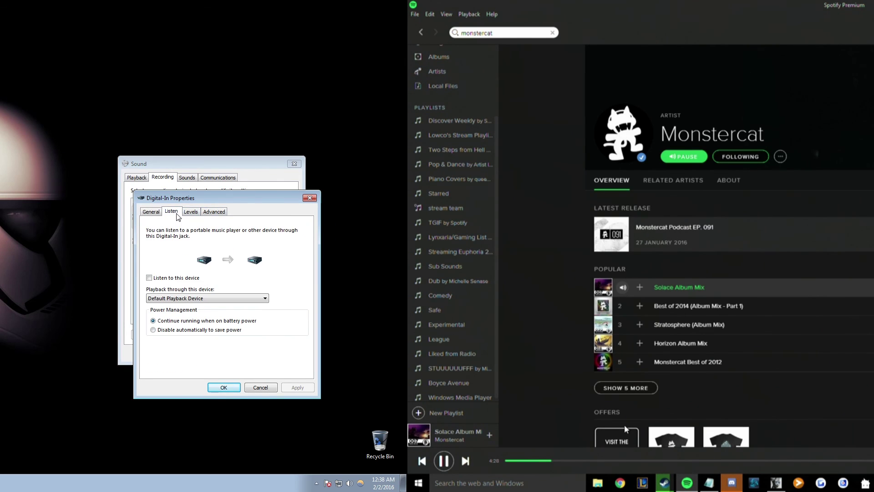
left_click(175, 278)
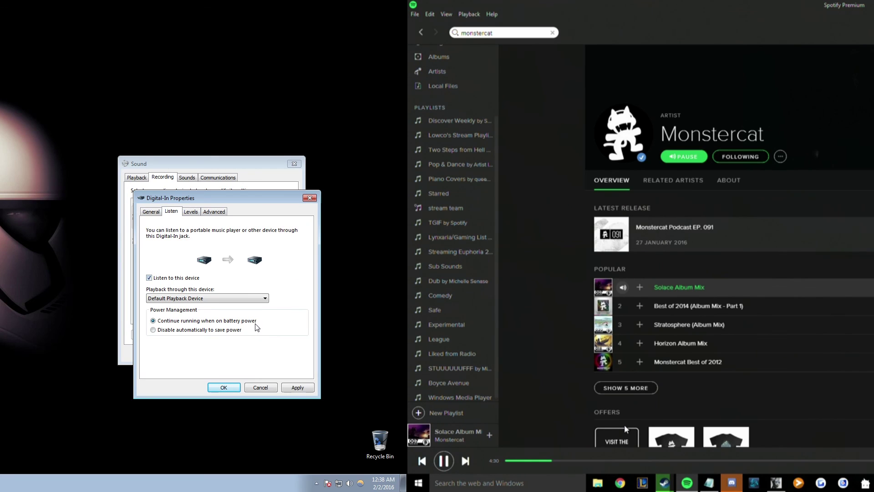
left_click(303, 388)
left_click(230, 387)
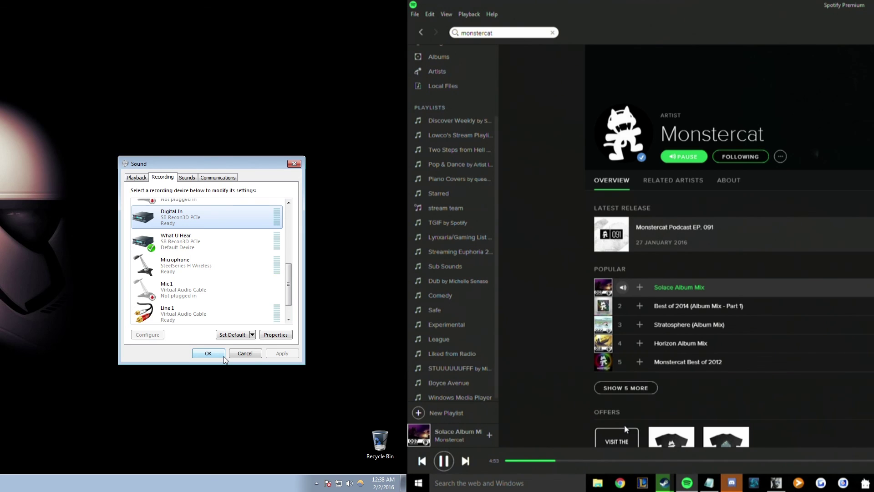
left_click(208, 353)
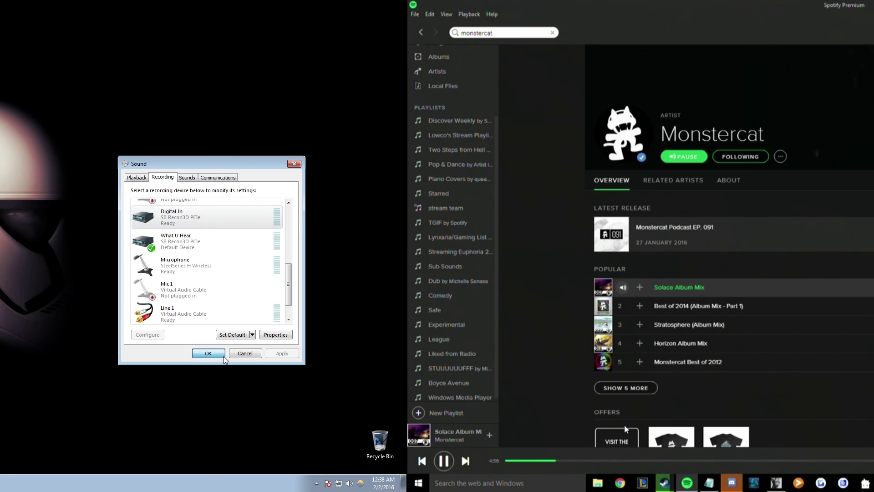